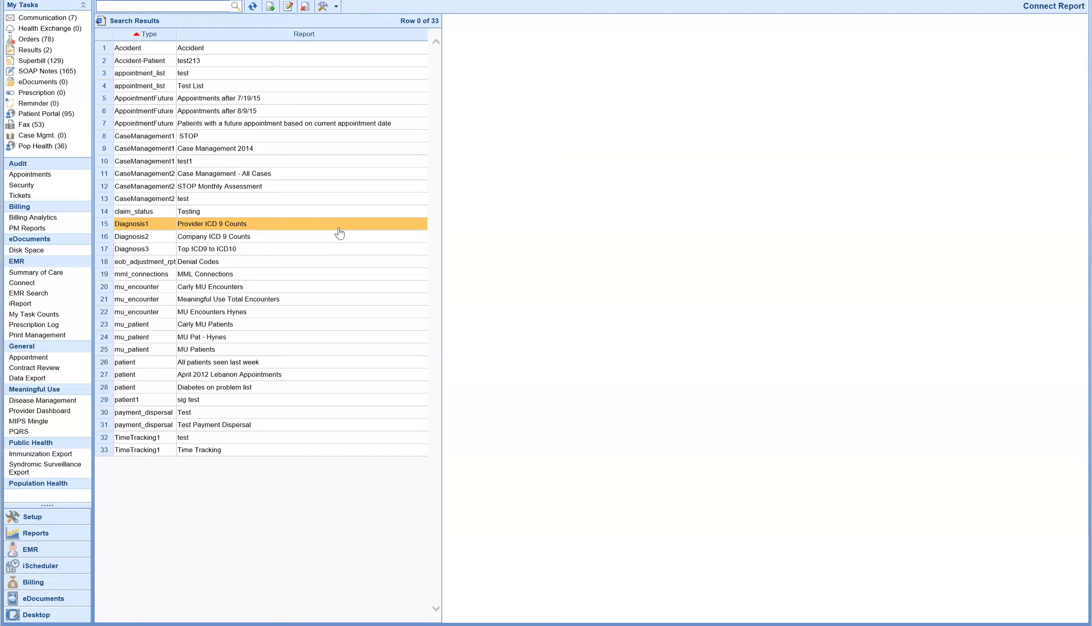
Start a new Connect report and choose Claim Procedure Detail from the Claim category as its report type.
click(271, 9)
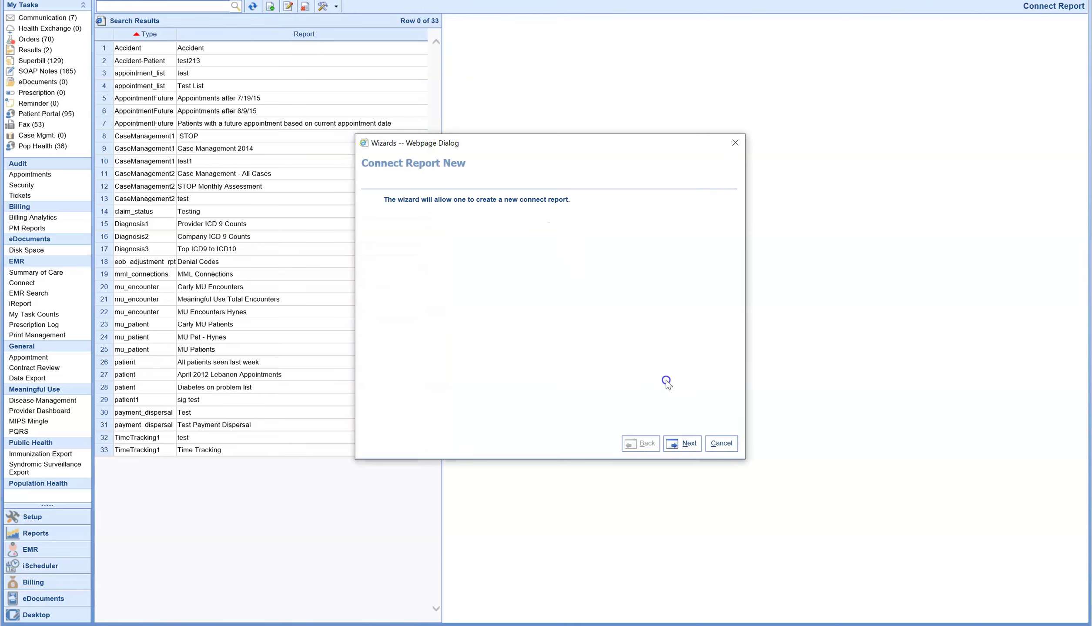
click(681, 446)
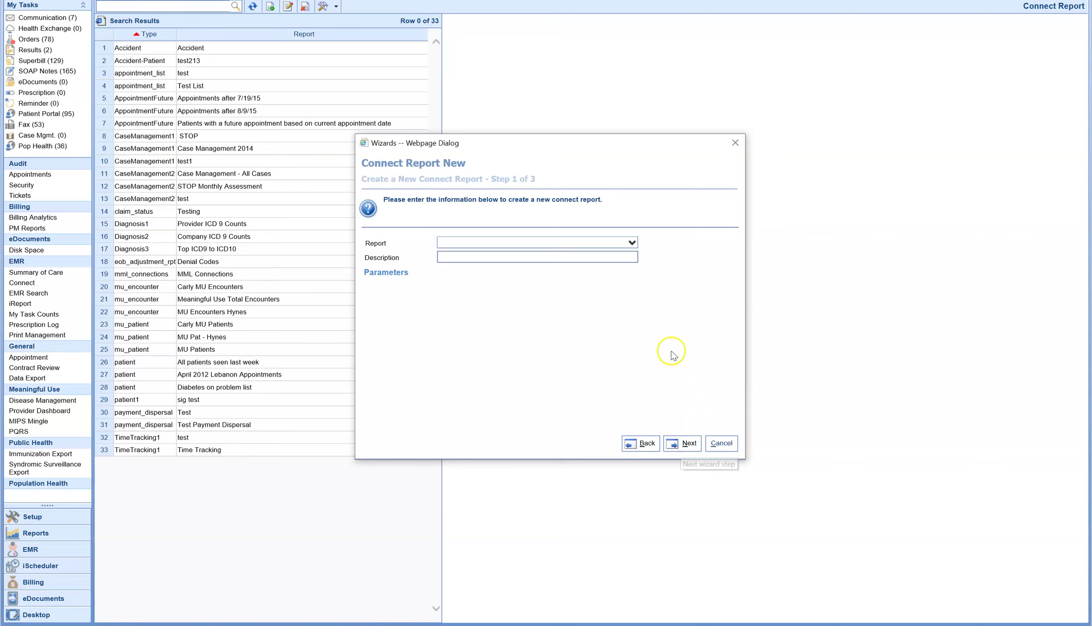
click(632, 243)
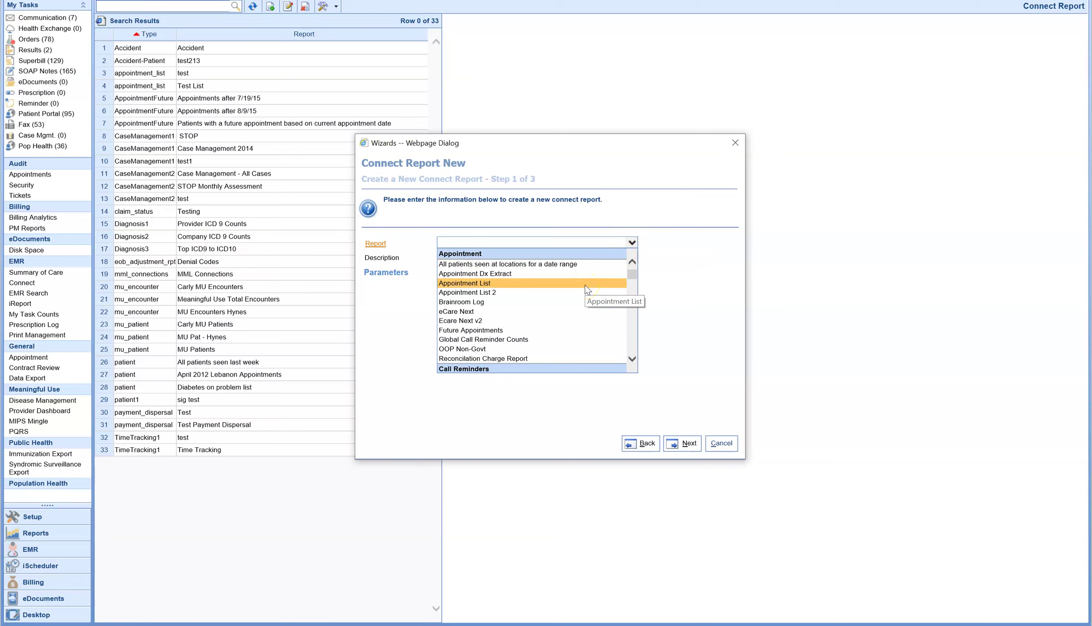
scroll(585, 287, down, 3)
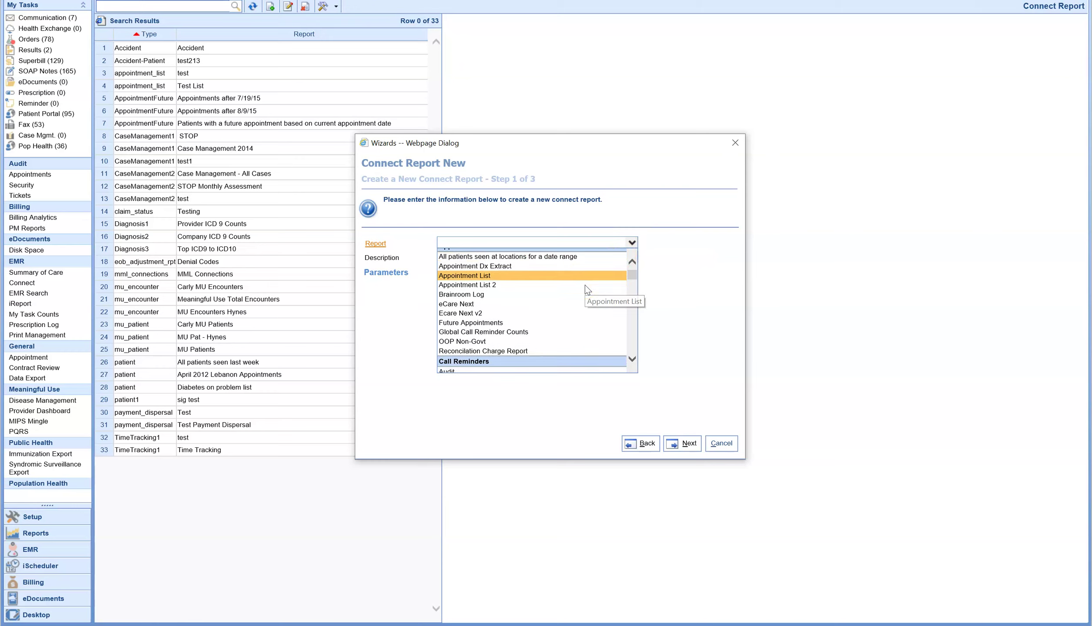
scroll(585, 287, down, 3)
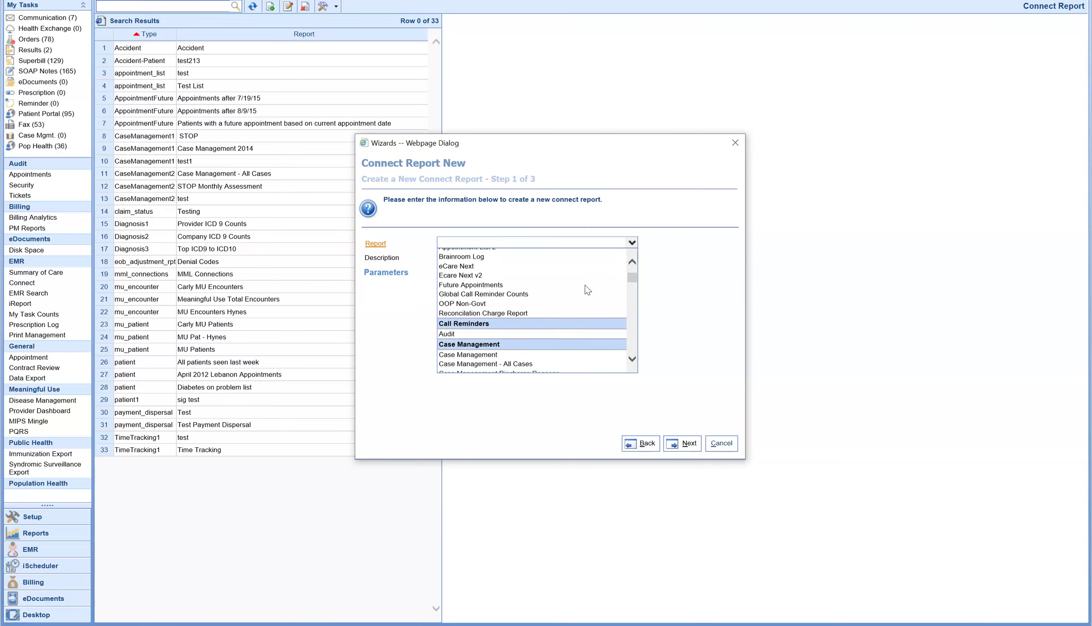
scroll(584, 289, down, 3)
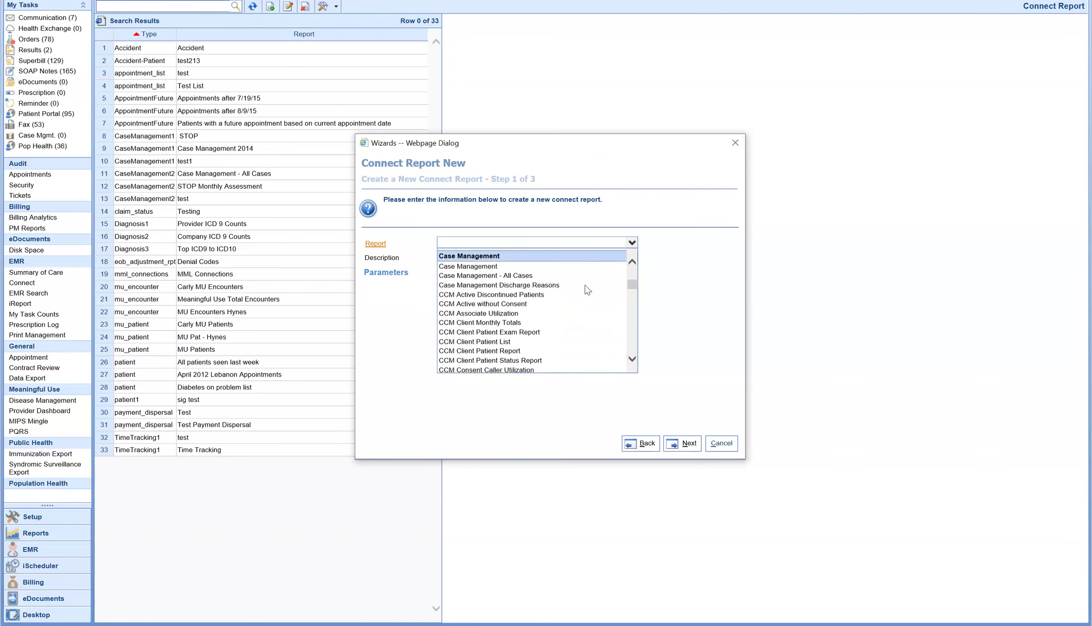
click(584, 285)
scroll(585, 291, down, 6)
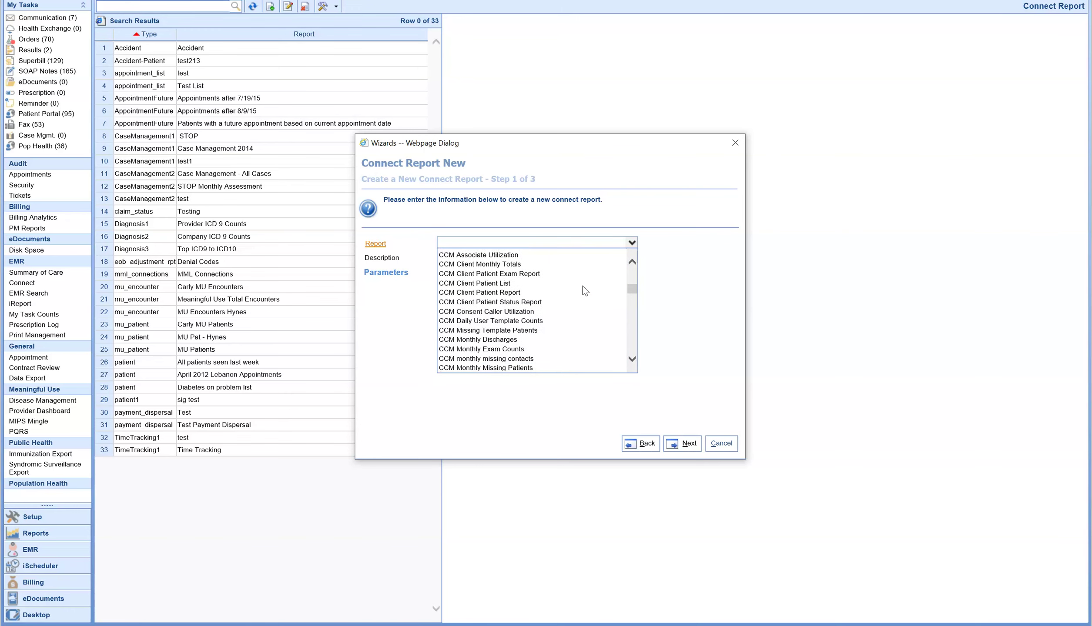
scroll(585, 290, down, 3)
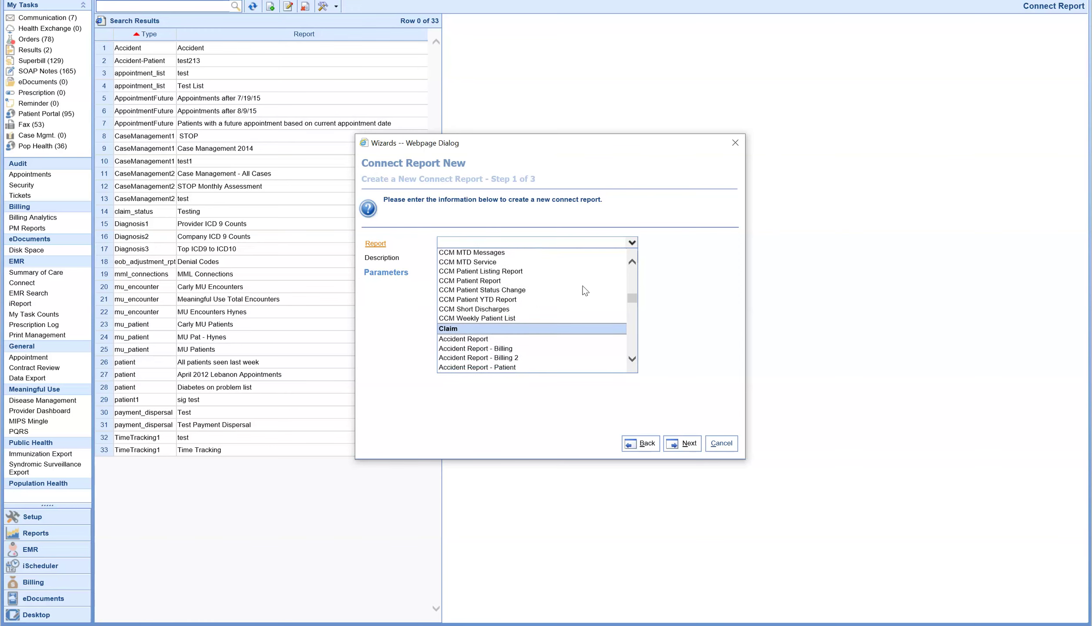
scroll(584, 289, down, 3)
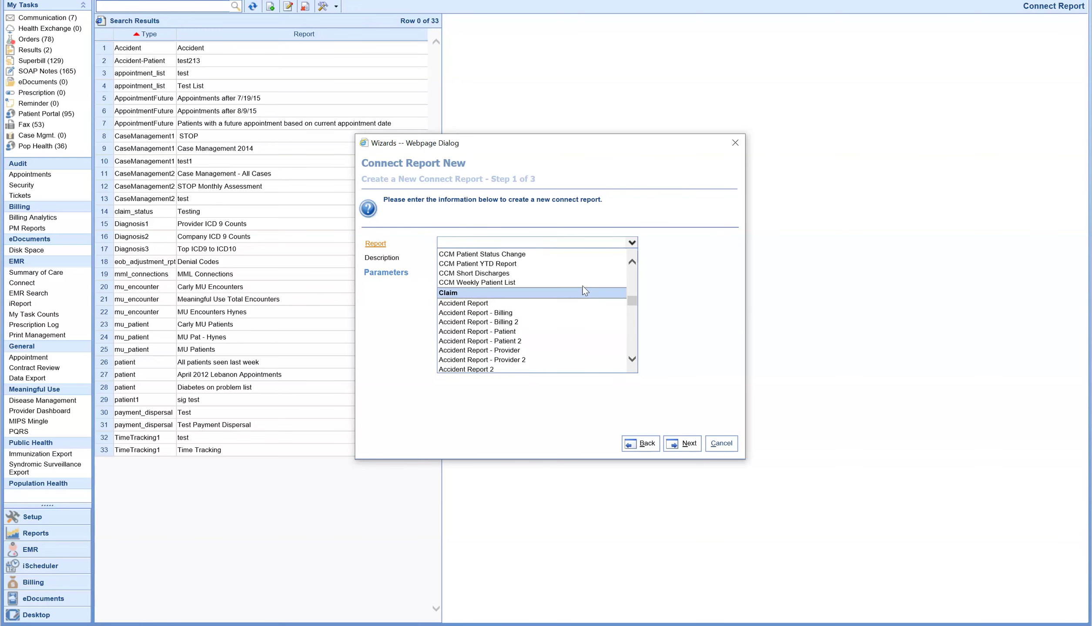
click(513, 287)
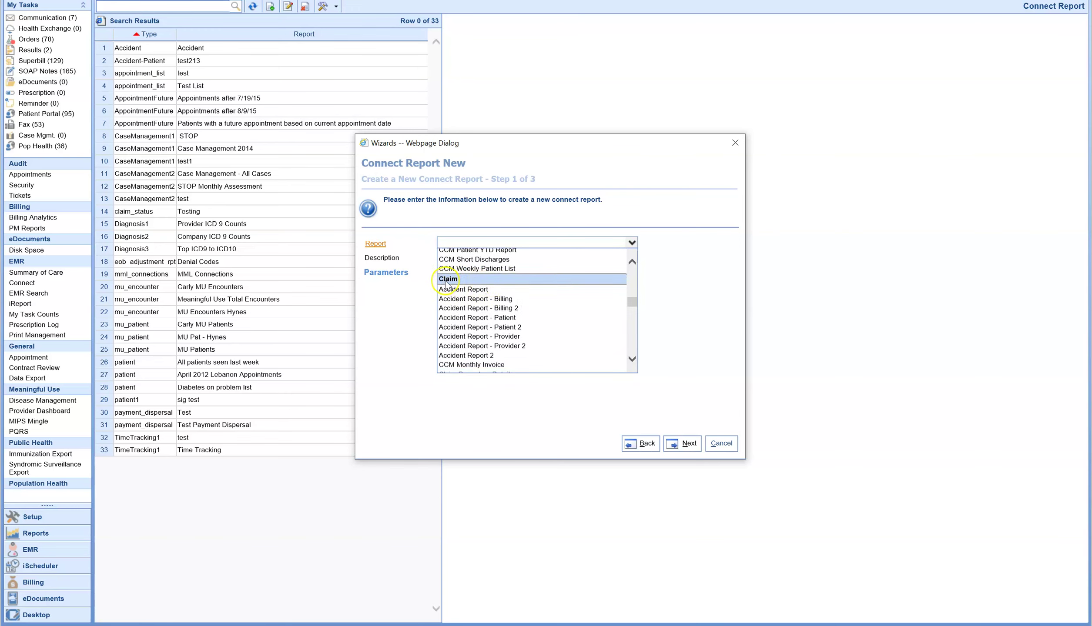
scroll(556, 328, down, 3)
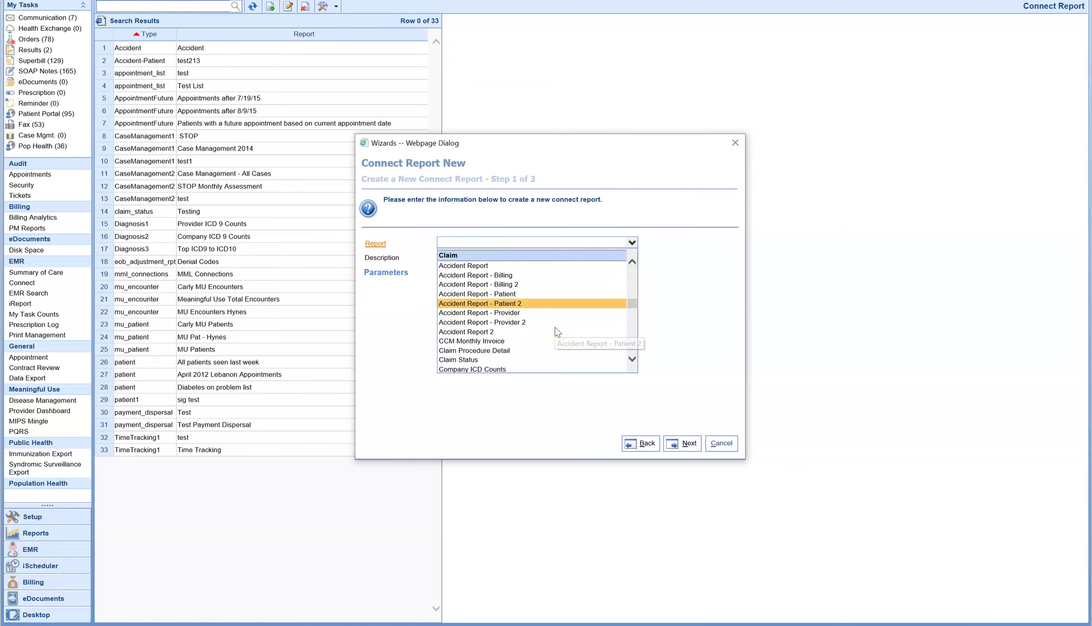
scroll(557, 333, down, 1)
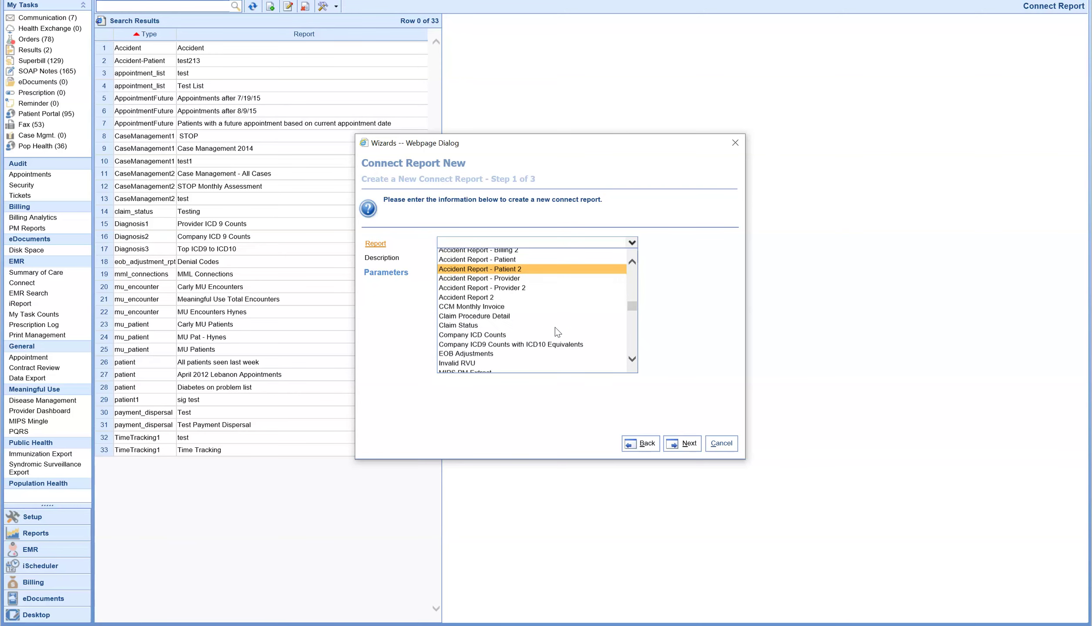
click(518, 318)
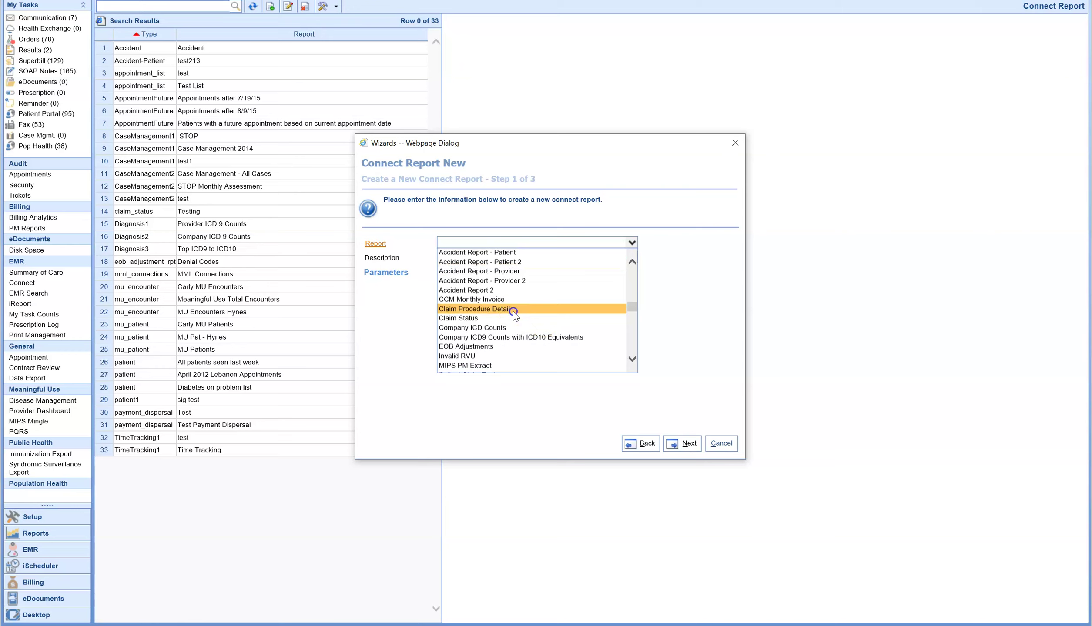
click(513, 311)
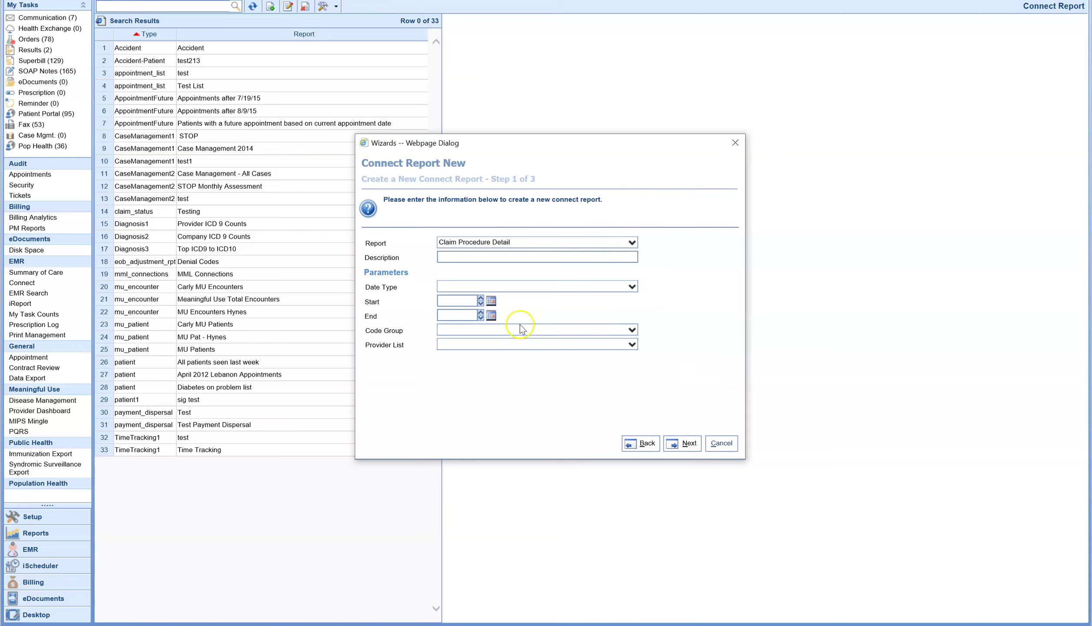
Enter the report description as the author's first name in possessive form followed by "7/23 Claim Report".
click(473, 255)
text(Aus)
text(tin's 7/23 Claim Report)
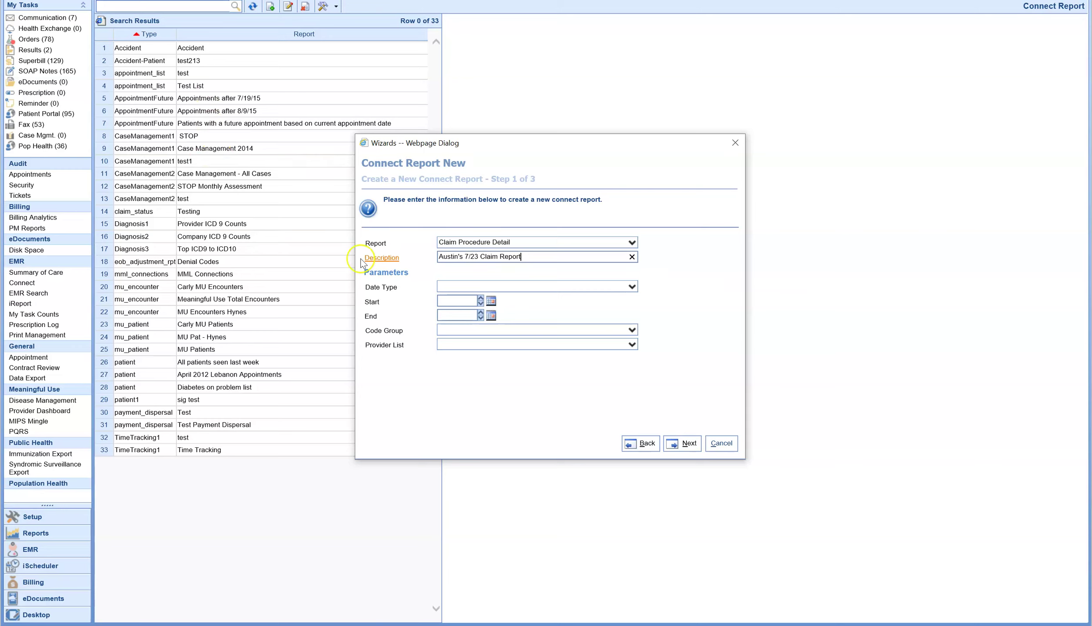
Set the report parameters to date type DOS, from 01/01/2016 to 07/23/2019, with code group E & M.
click(469, 282)
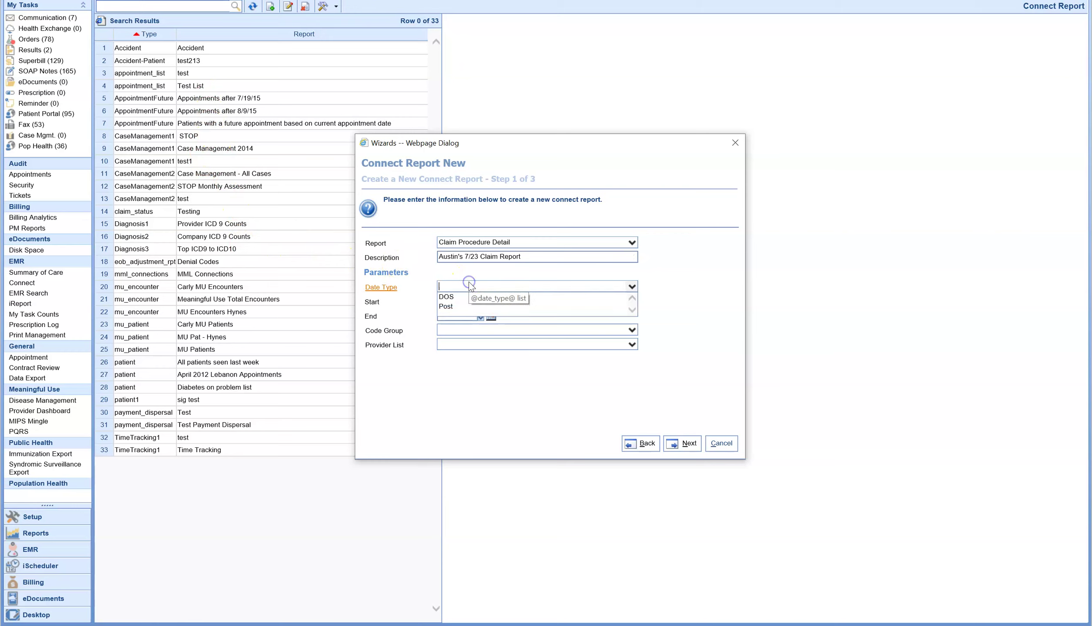
click(464, 298)
click(465, 301)
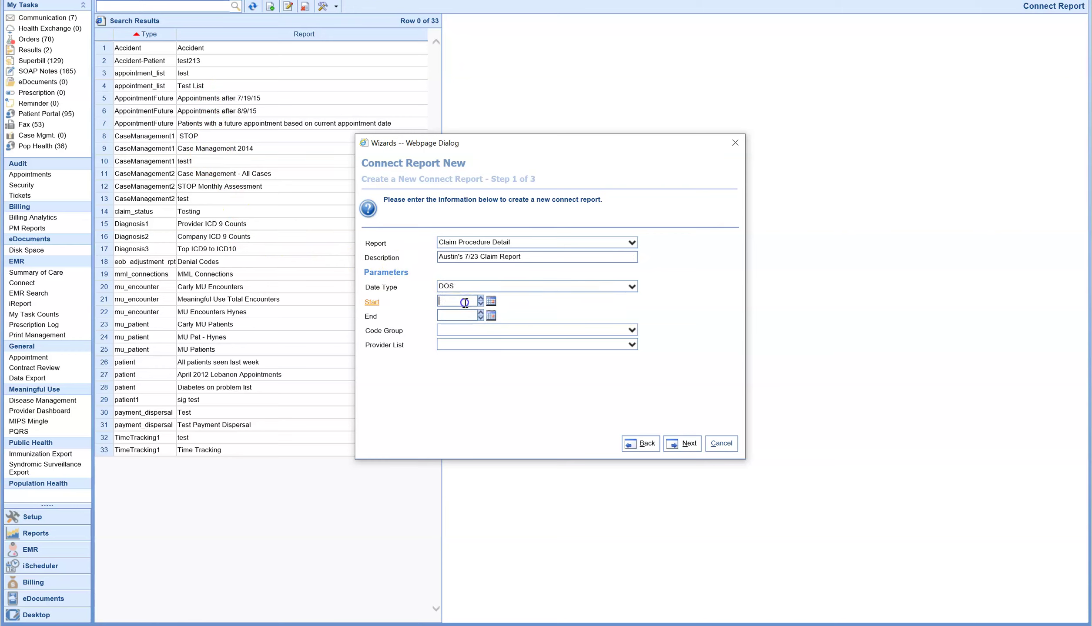
text(01/01/2016)
click(465, 313)
key(t)
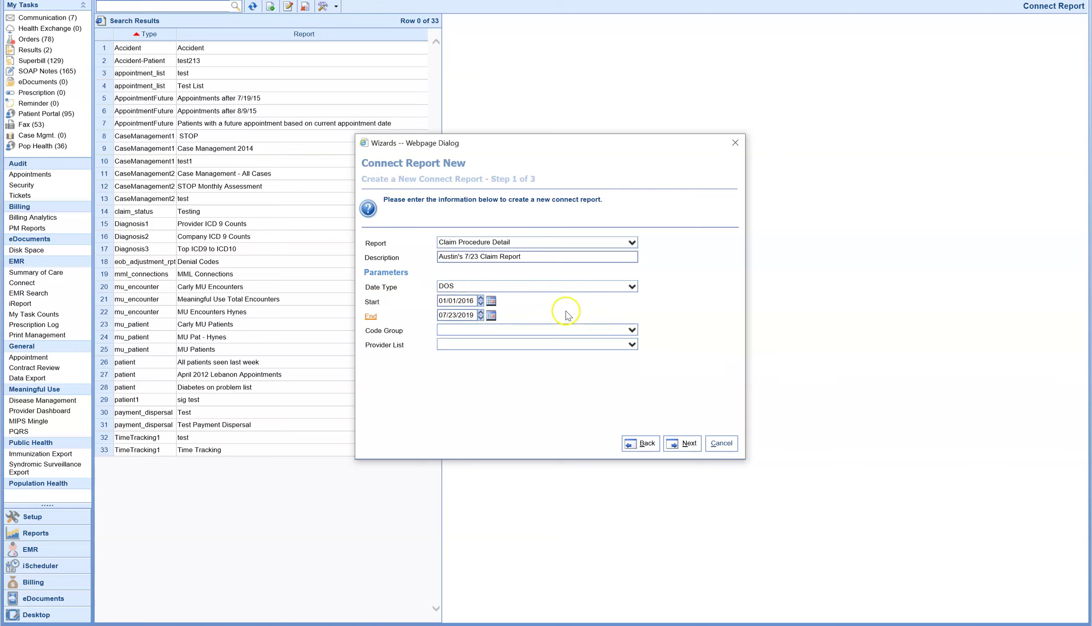
click(586, 330)
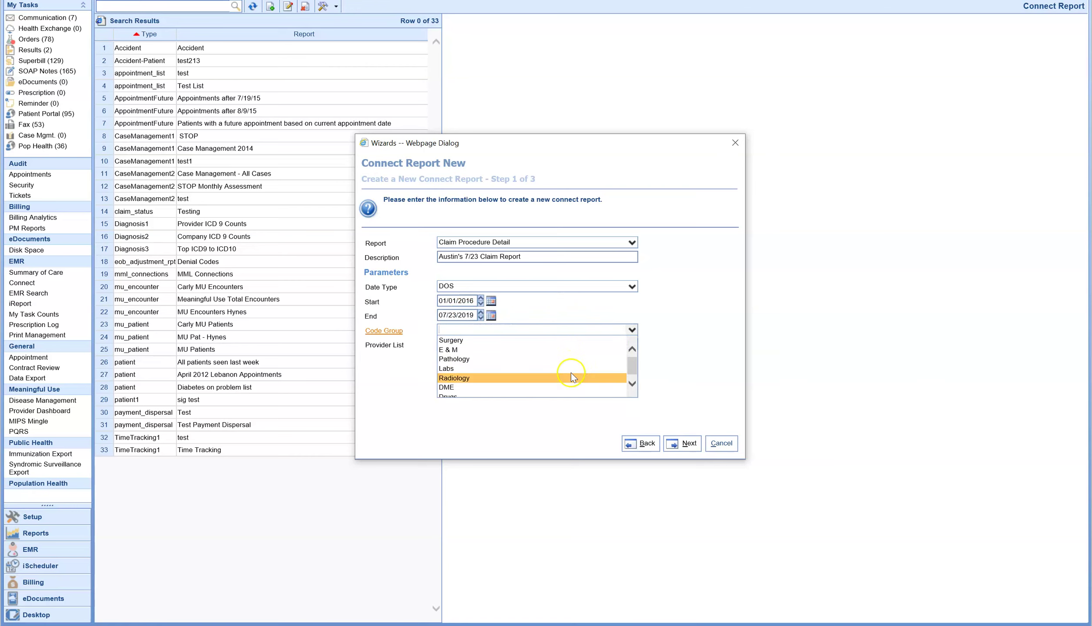
click(570, 349)
Select the first six providers in the report's provider list.
click(586, 347)
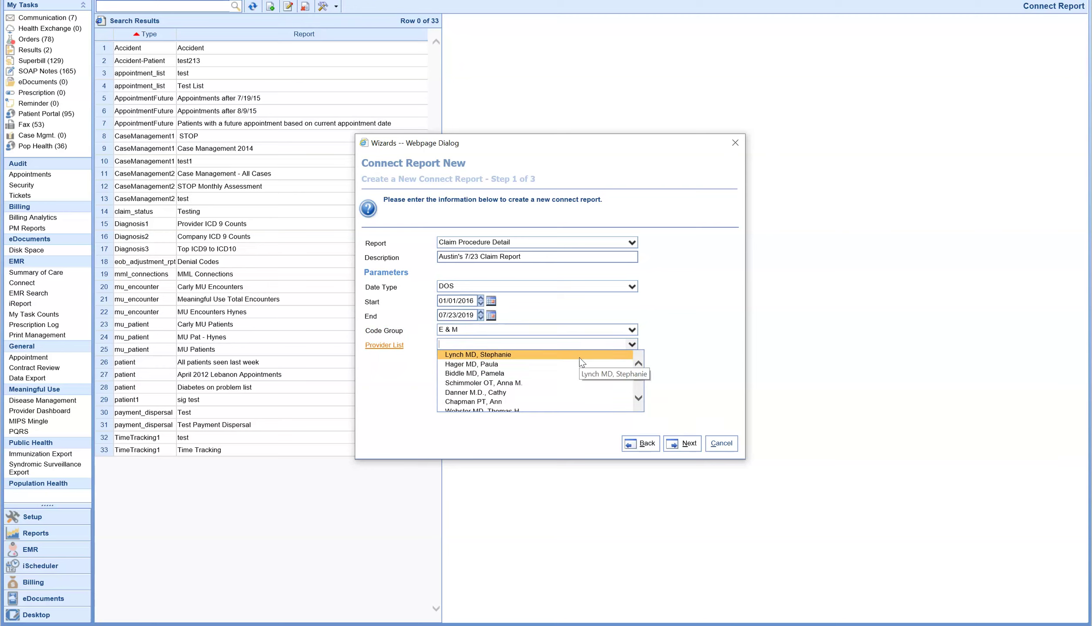
click(583, 355)
click(579, 365)
click(579, 374)
click(579, 383)
click(579, 392)
click(579, 400)
Add two more providers from further down the provider list and continue to the report's field selection.
scroll(579, 399, down, 5)
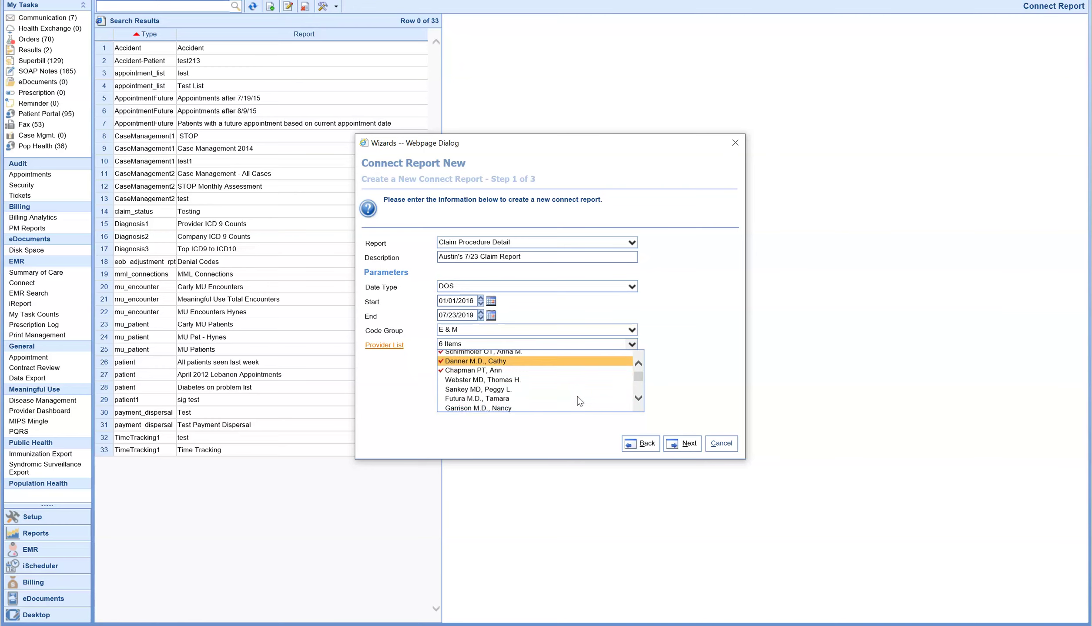
scroll(580, 402, down, 6)
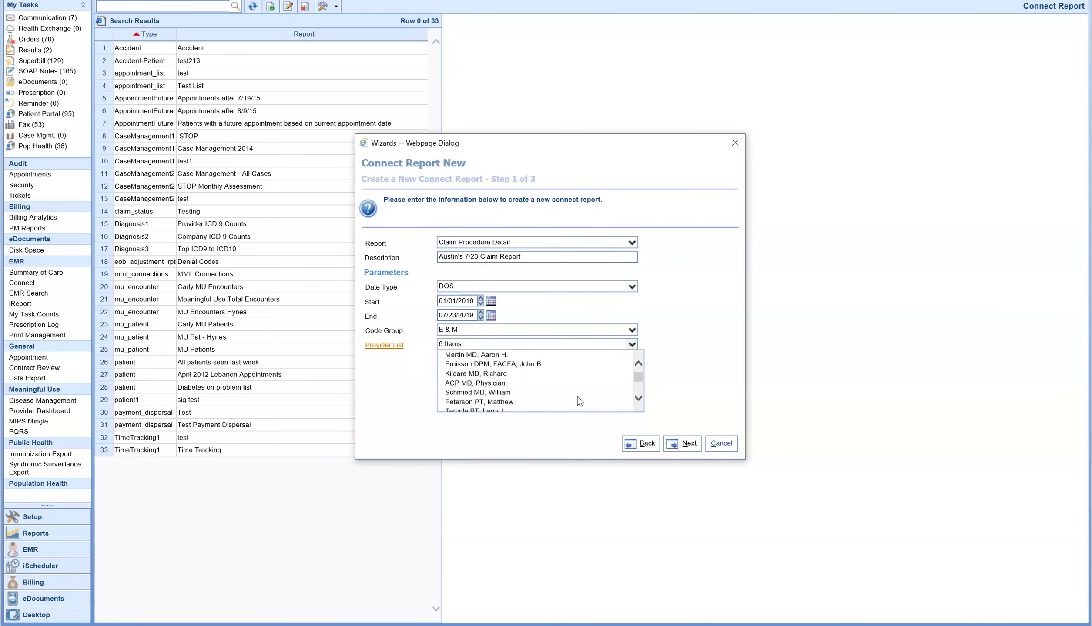
scroll(579, 401, down, 1)
click(565, 375)
scroll(566, 374, down, 1)
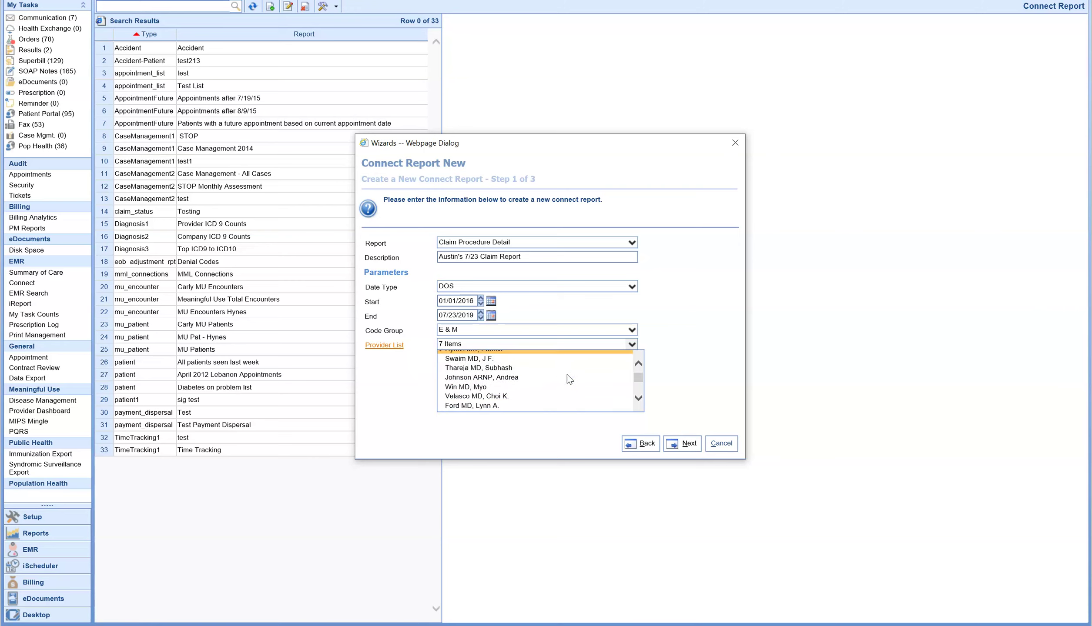
click(537, 386)
scroll(539, 392, down, 5)
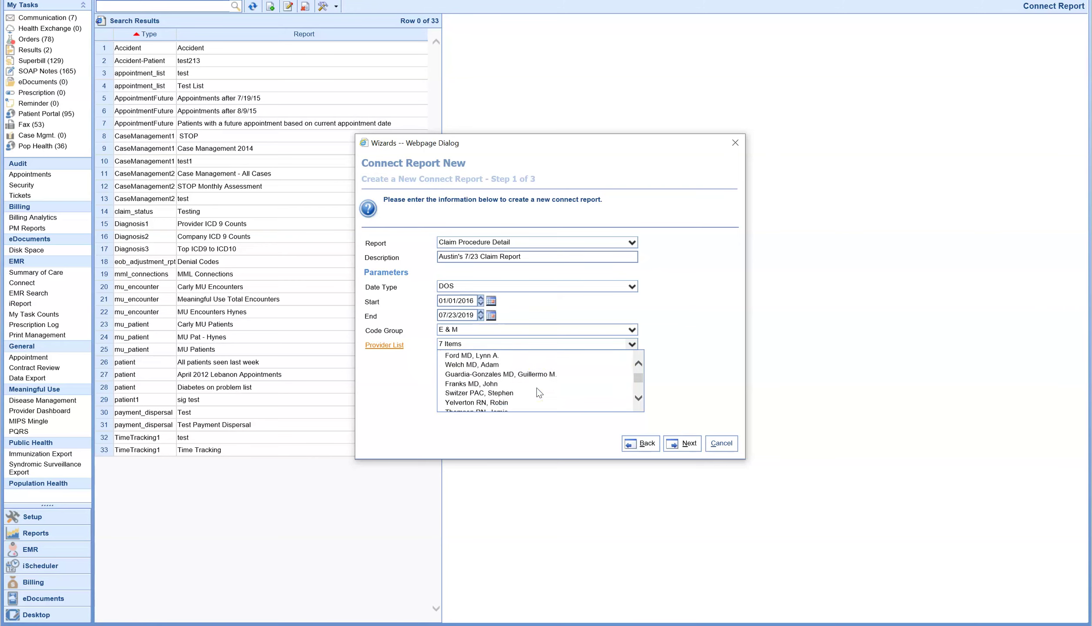
scroll(537, 391, down, 5)
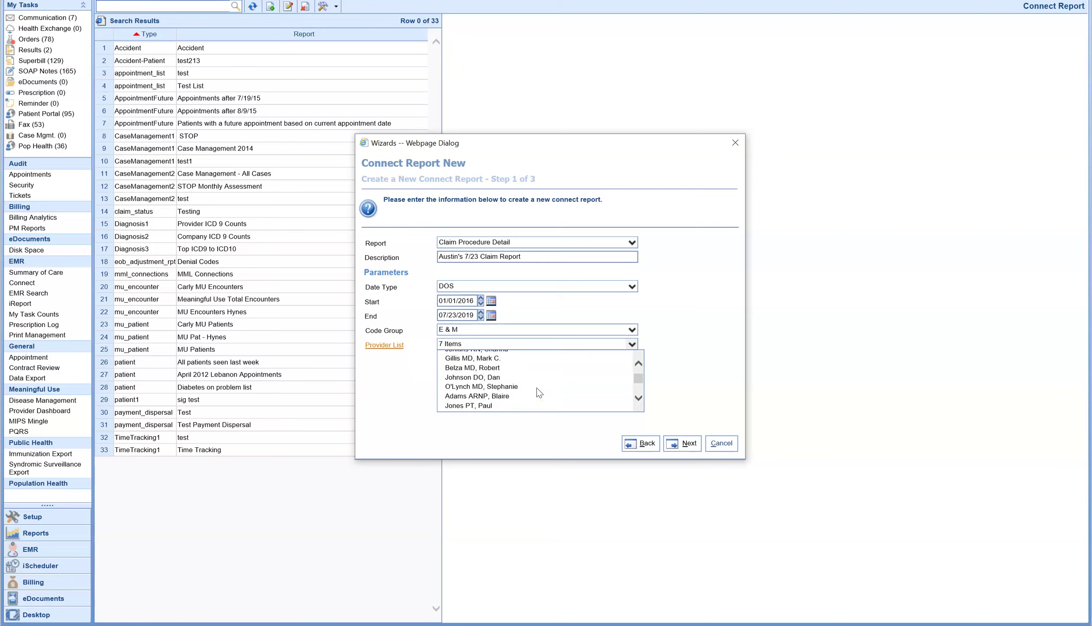
click(535, 372)
click(726, 388)
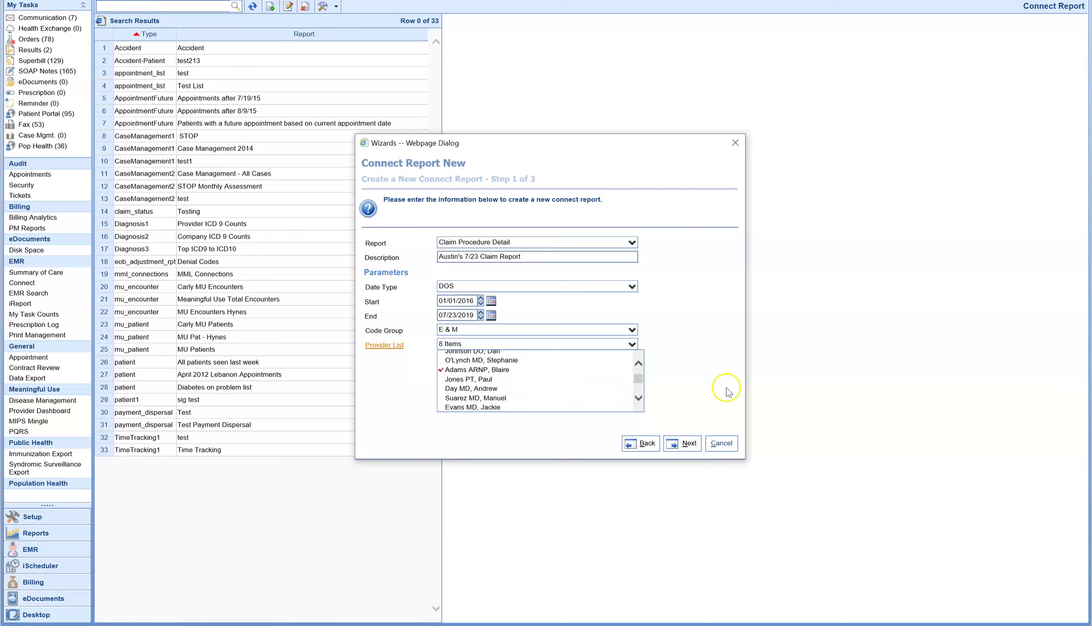
click(688, 444)
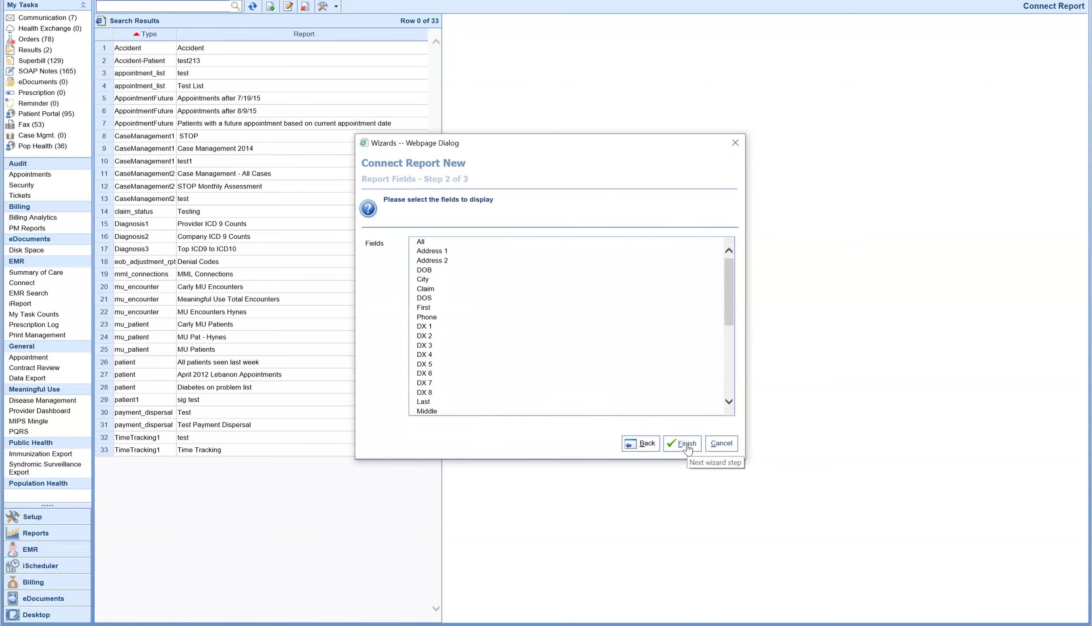
Finish the new report with all fields selected for display and refresh the list of reports.
click(438, 280)
click(445, 251)
click(447, 242)
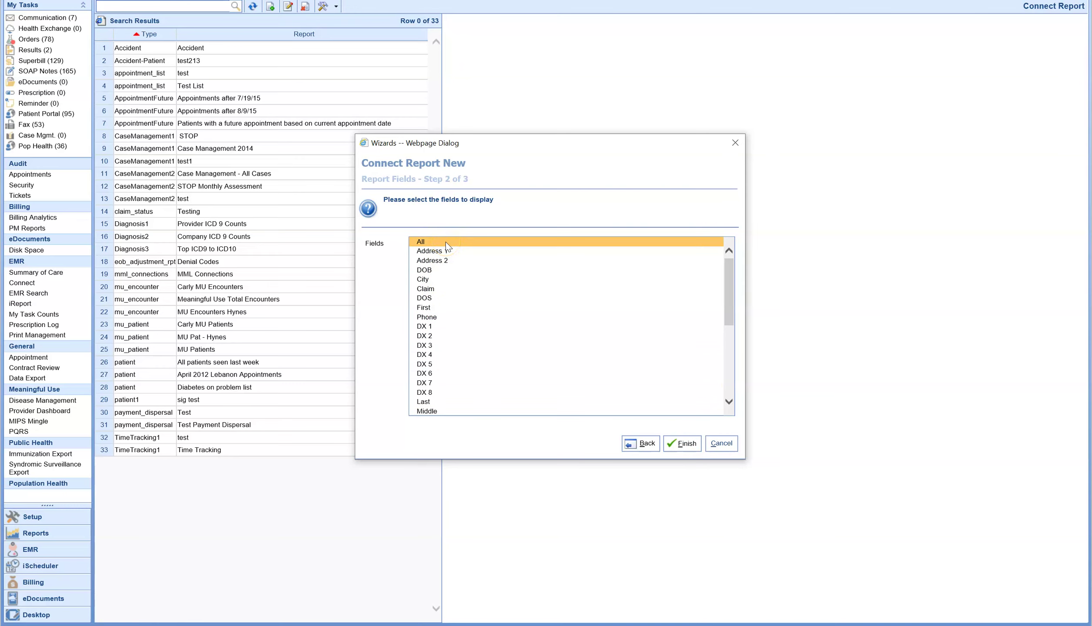
click(447, 247)
click(555, 348)
scroll(495, 373, down, 4)
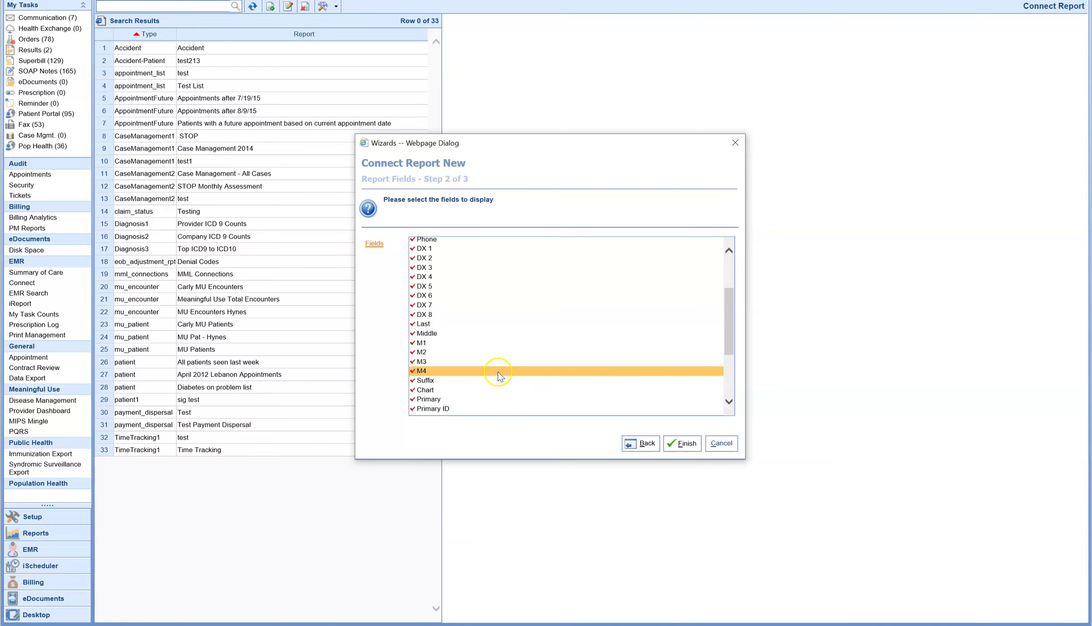
click(683, 445)
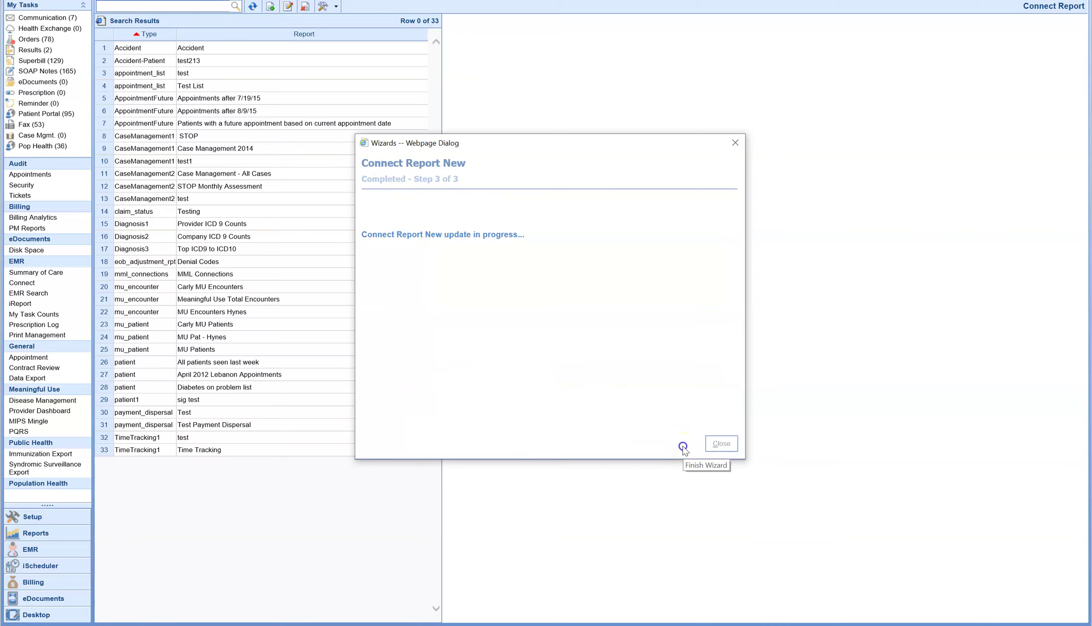
click(712, 444)
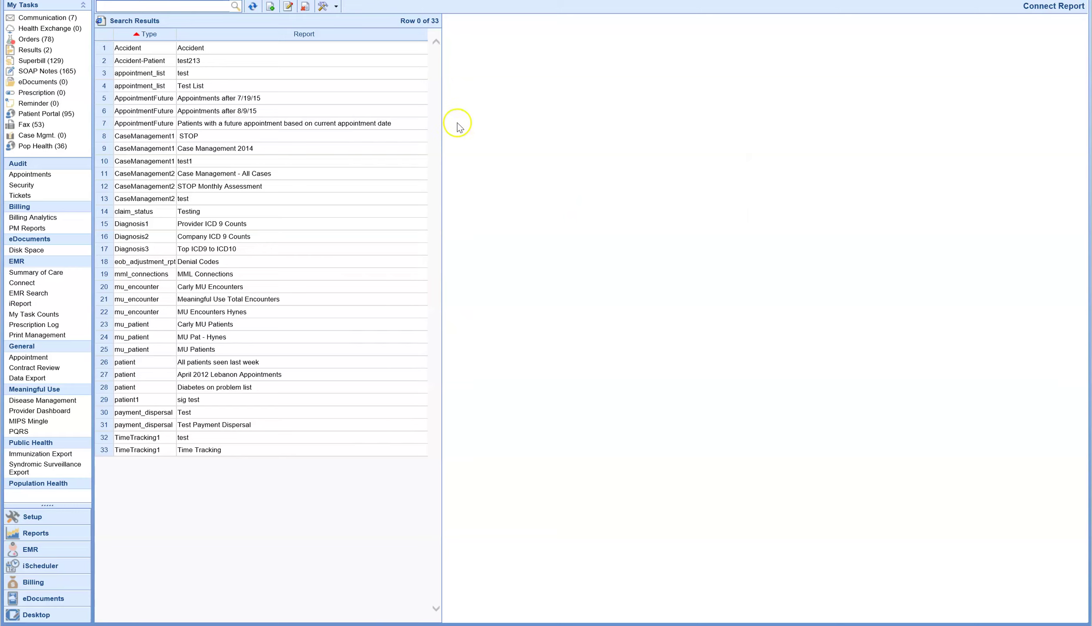
click(254, 7)
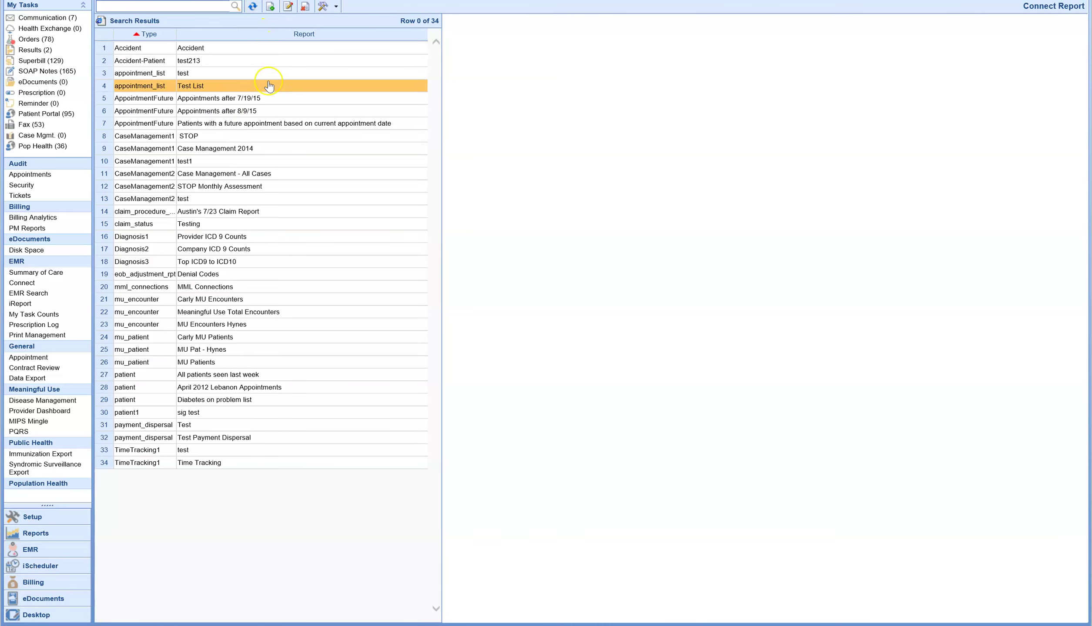
Open the new 7/23 Claim Report for editing, review its saved parameters and close the wizard without changing anything.
click(216, 218)
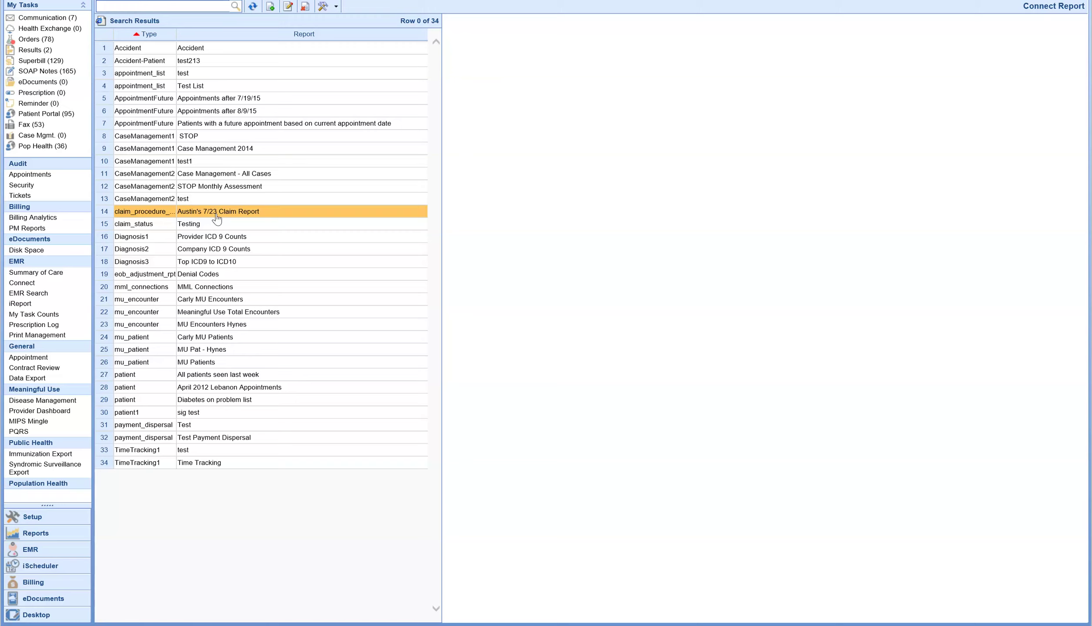
double_click(216, 214)
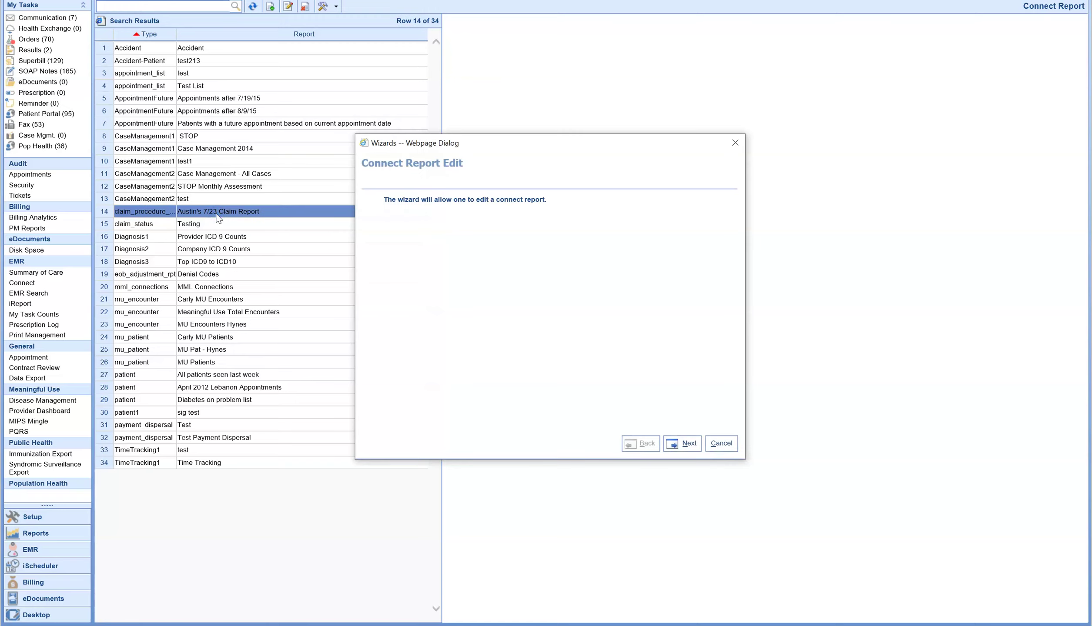
click(687, 444)
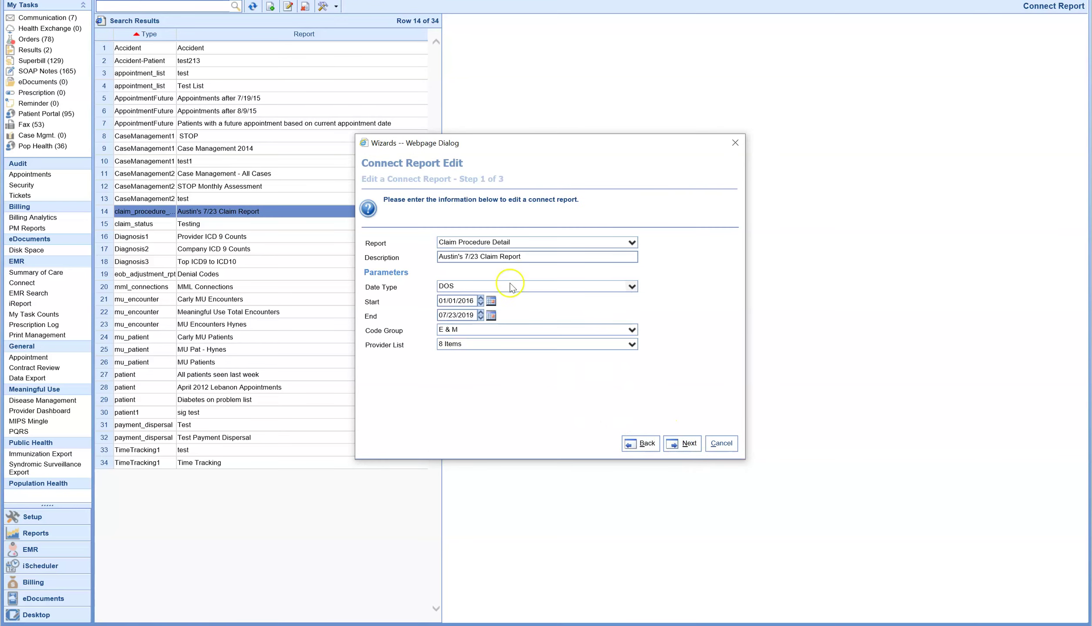
click(735, 143)
click(734, 167)
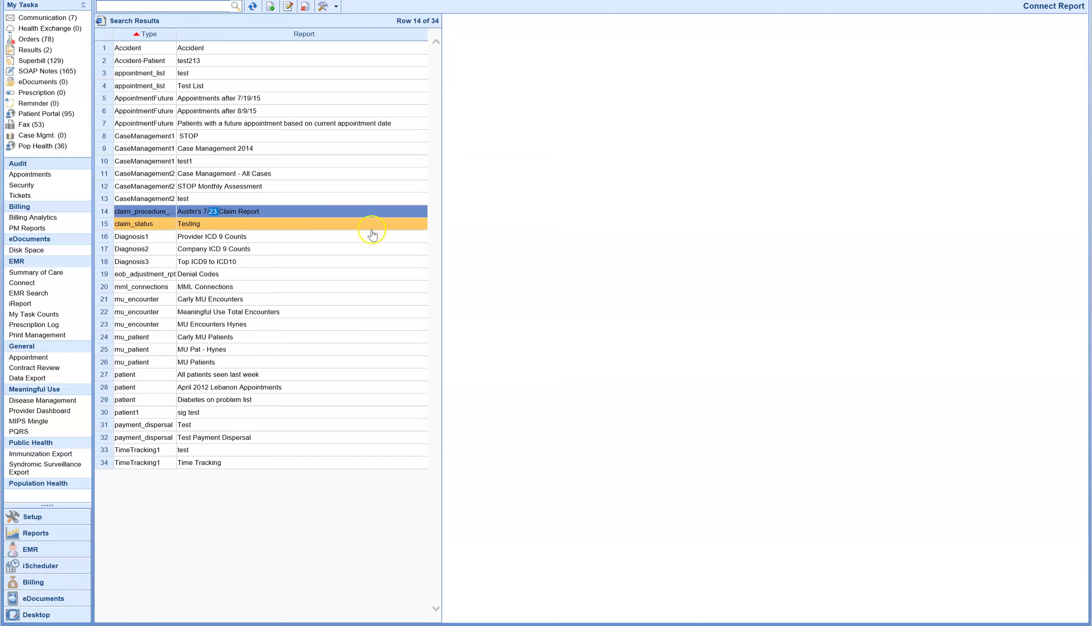
Run the 7/23 Claim Report, look over the resulting claim rows and close the results.
double_click(283, 219)
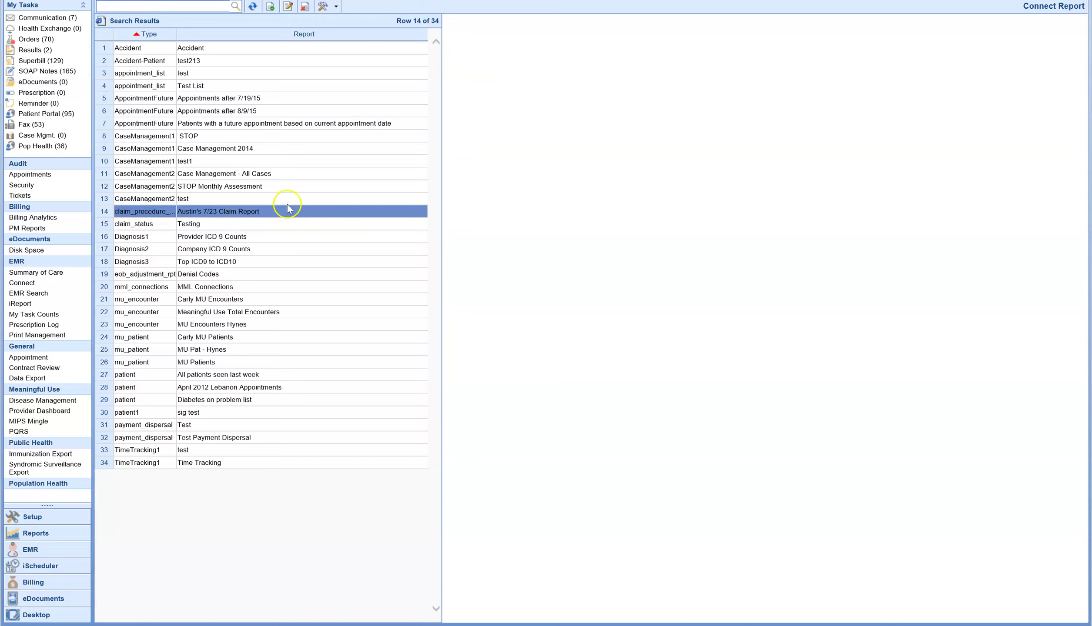
click(336, 7)
click(340, 30)
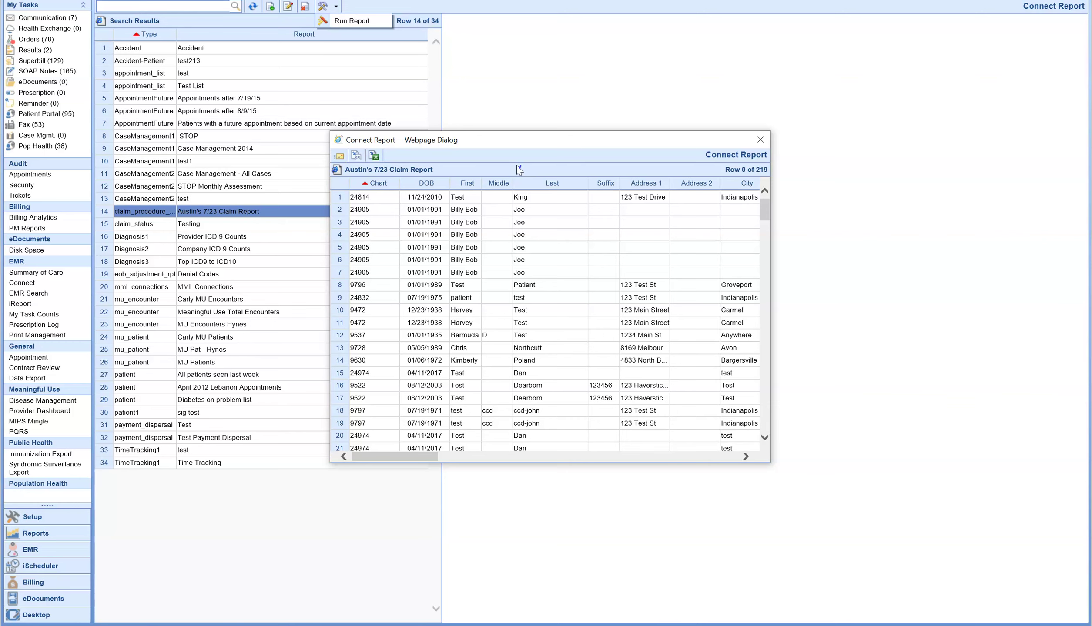
click(526, 209)
click(516, 383)
click(767, 136)
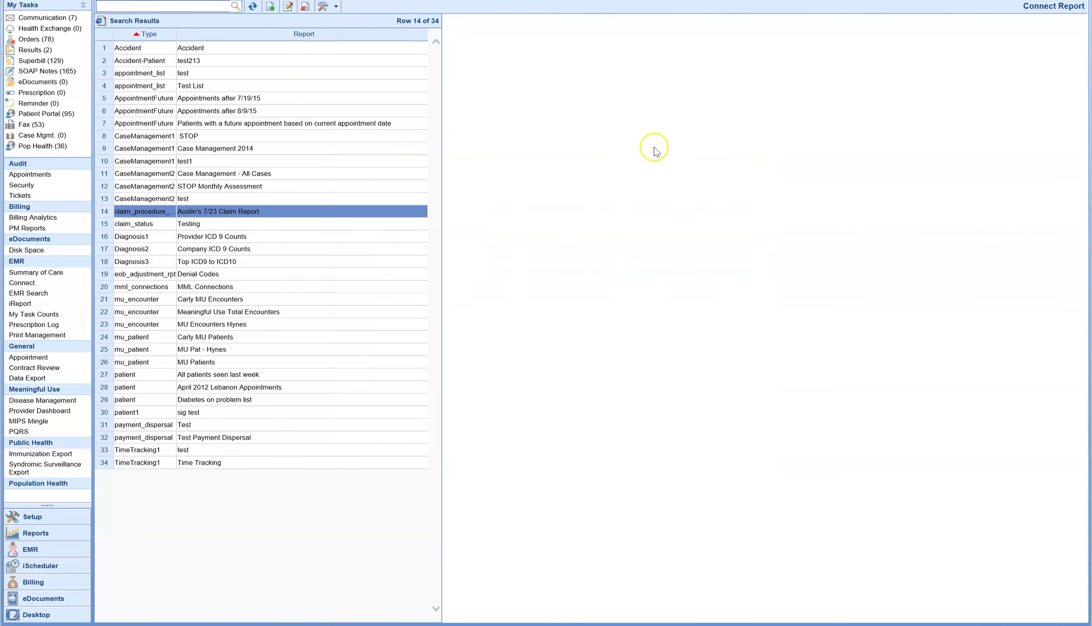